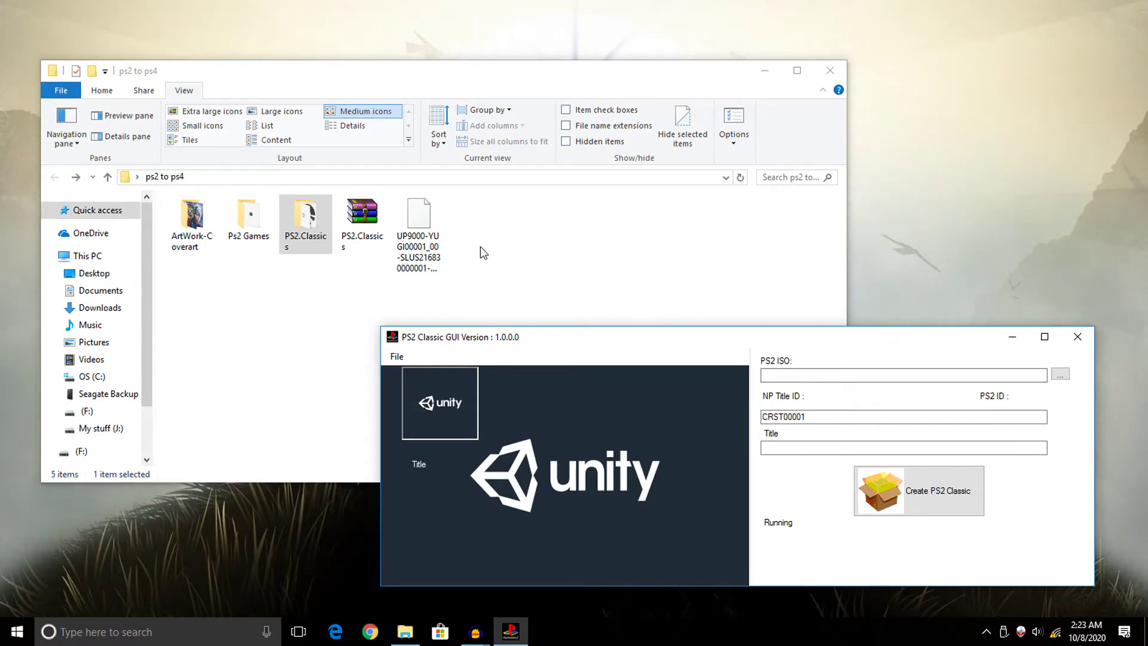
click(382, 221)
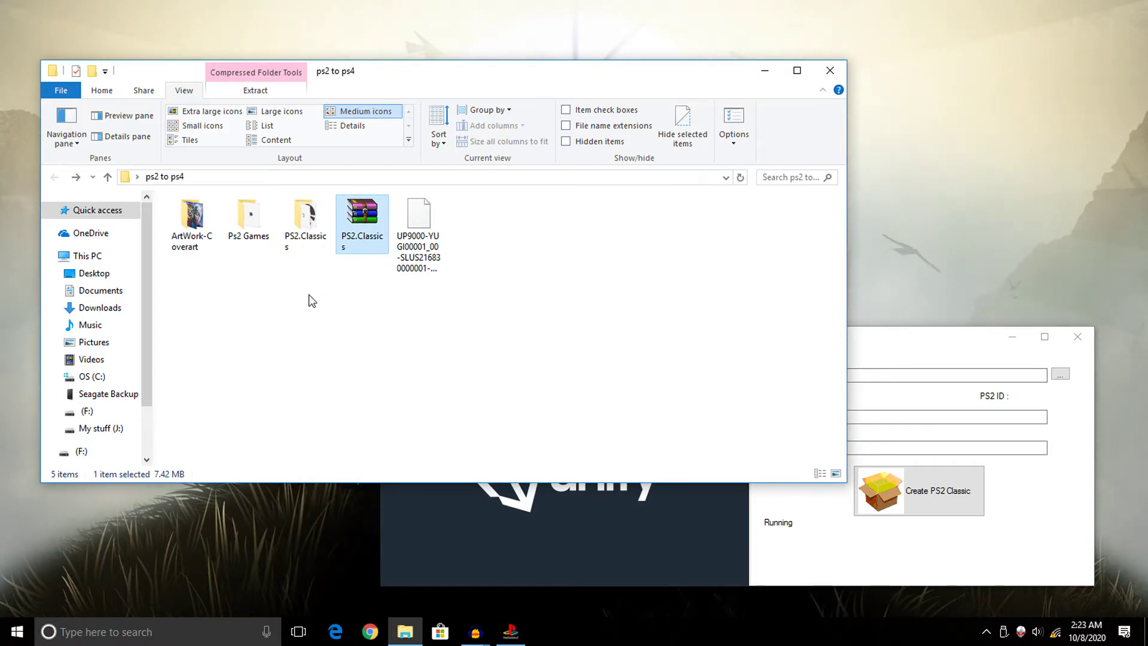
drag(304, 292, 339, 264)
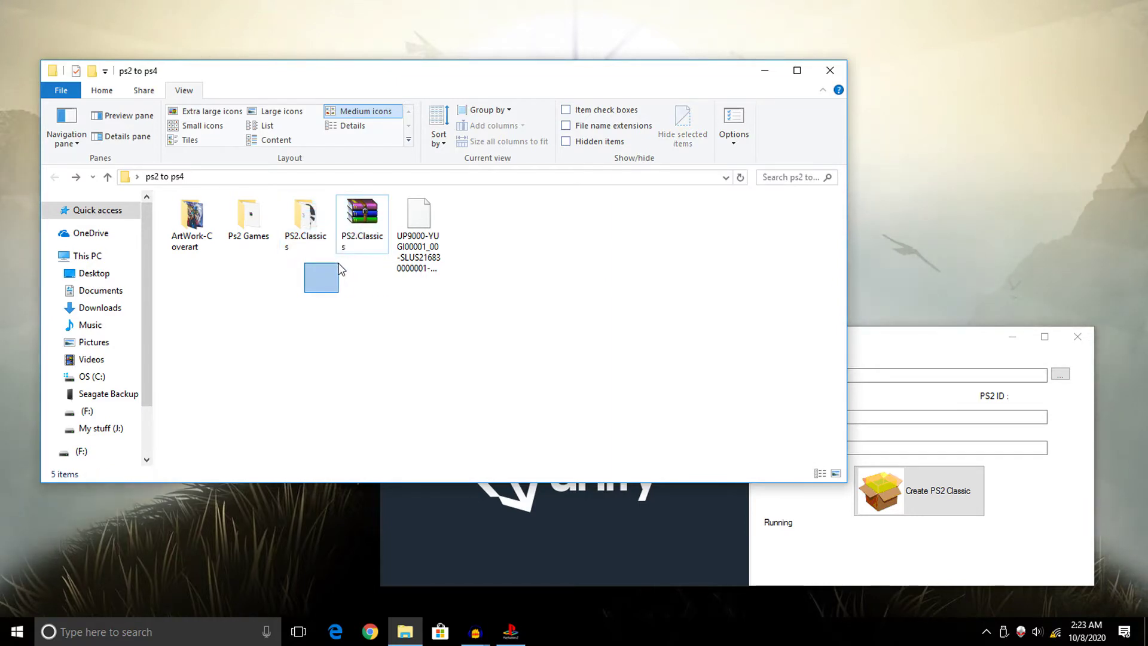
click(587, 511)
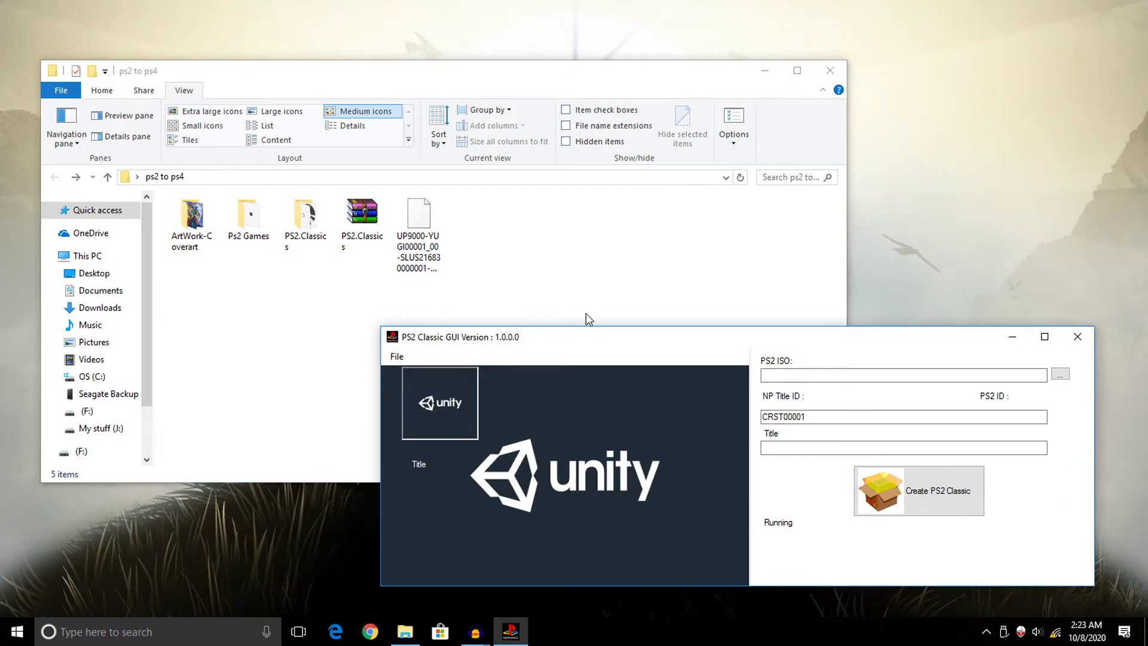
click(591, 292)
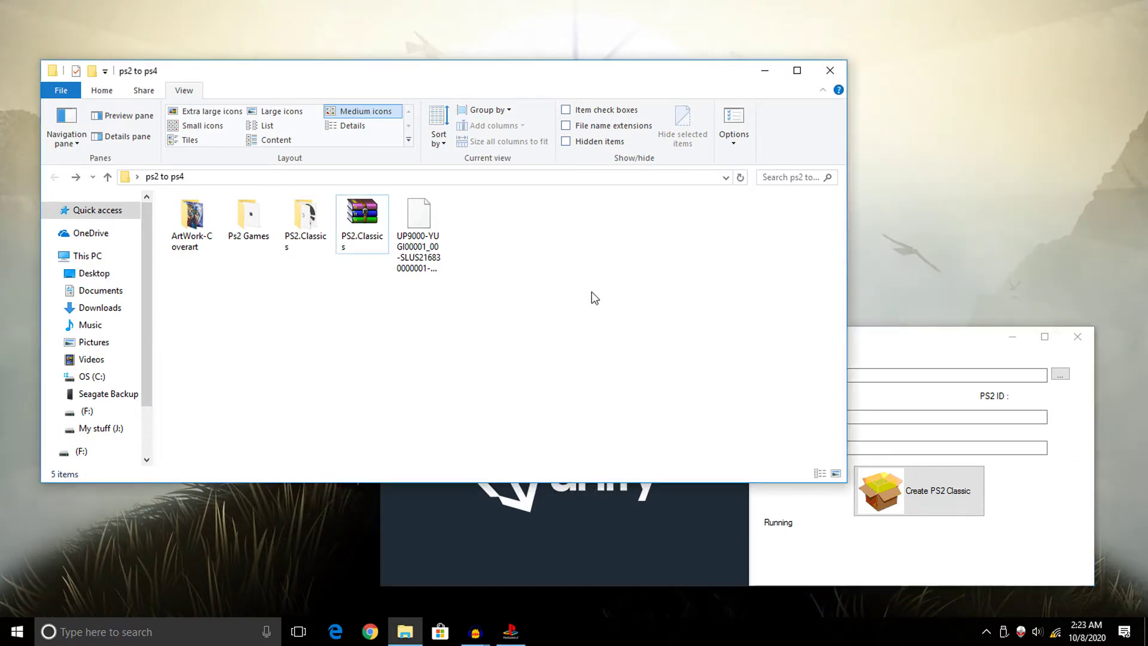
click(326, 241)
double_click(326, 241)
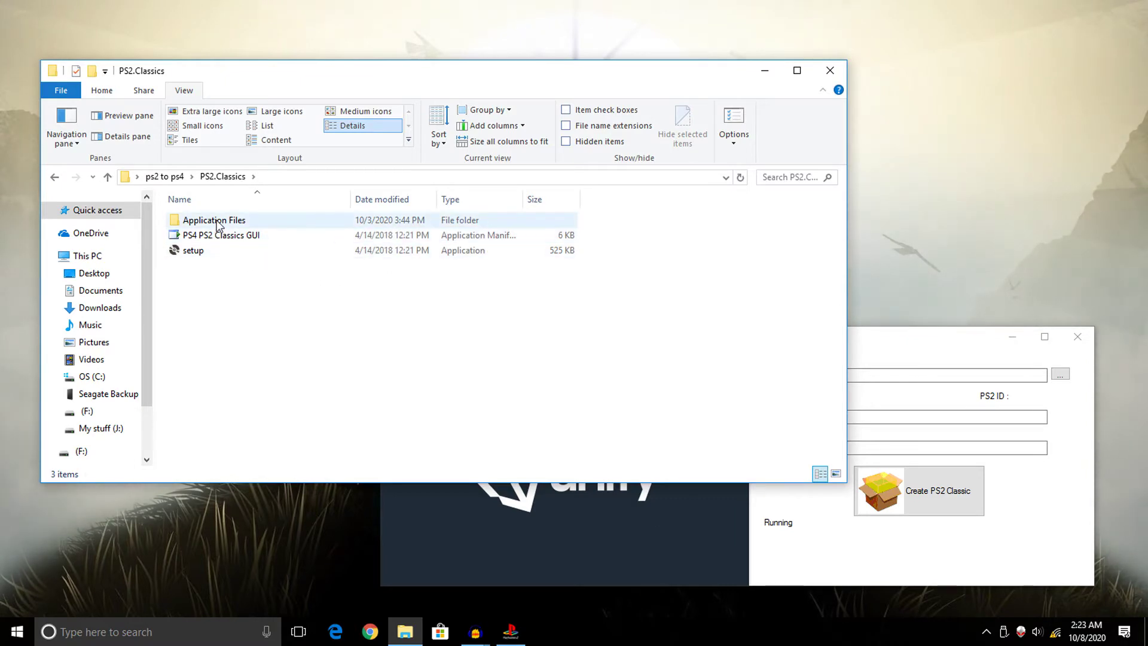
double_click(249, 220)
double_click(217, 222)
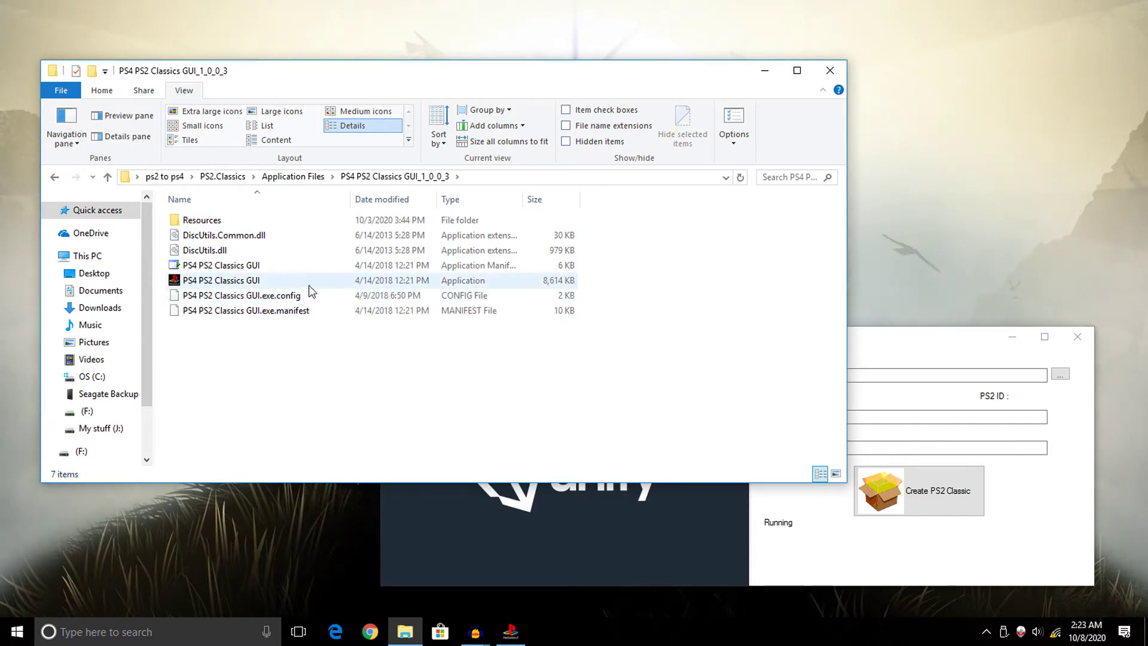
double_click(289, 281)
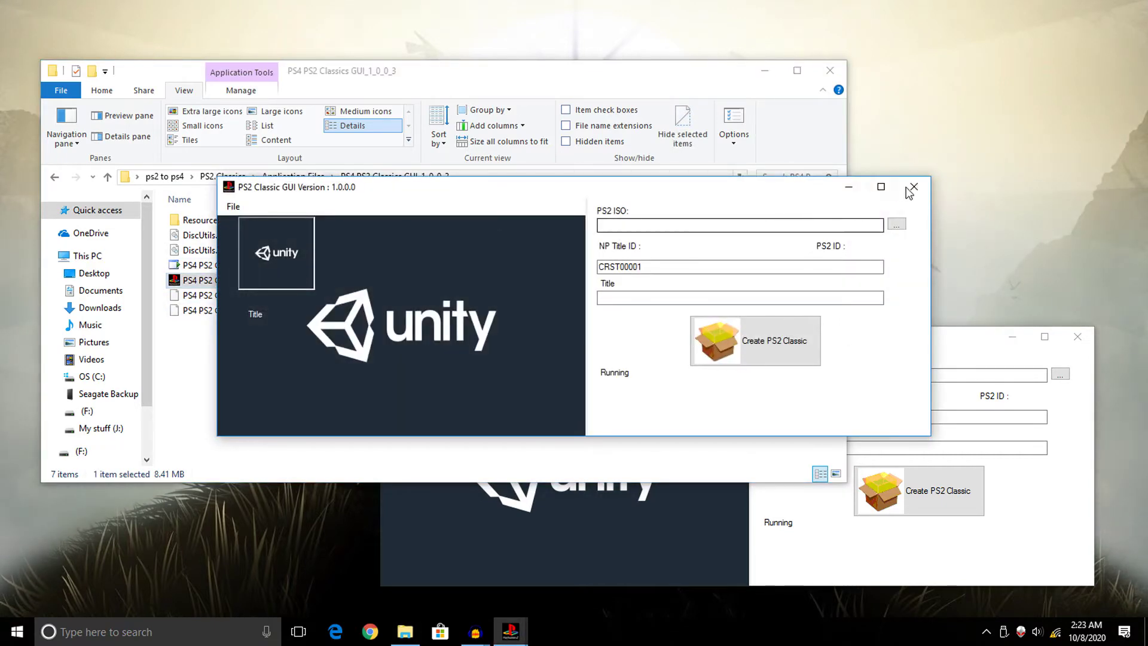
click(911, 184)
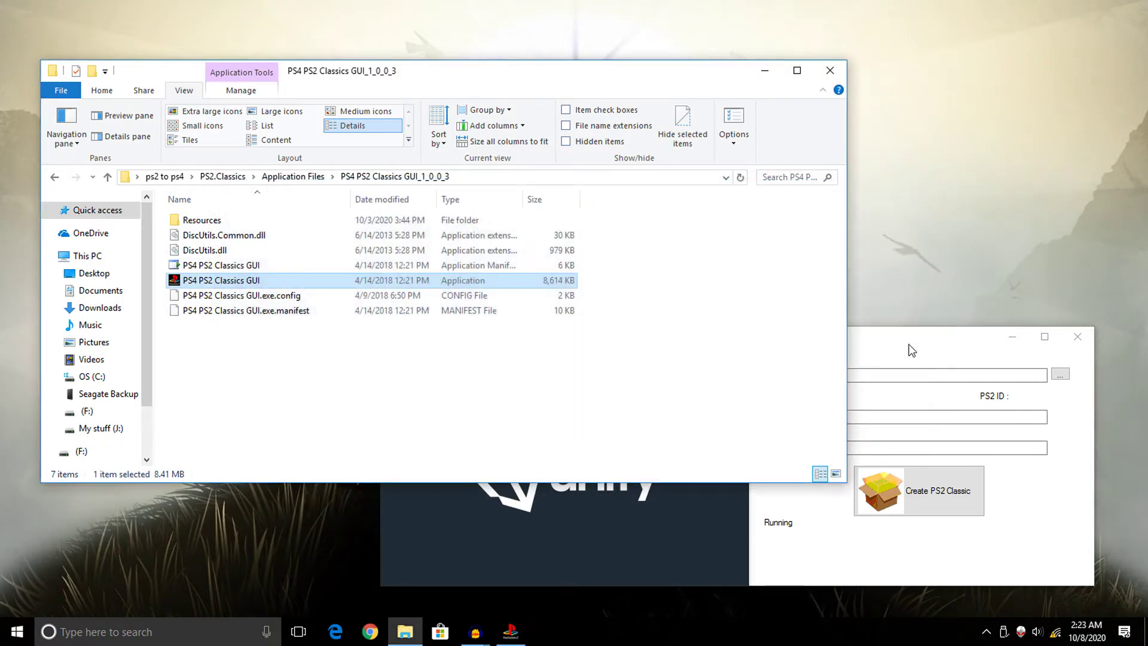
drag(908, 341, 926, 328)
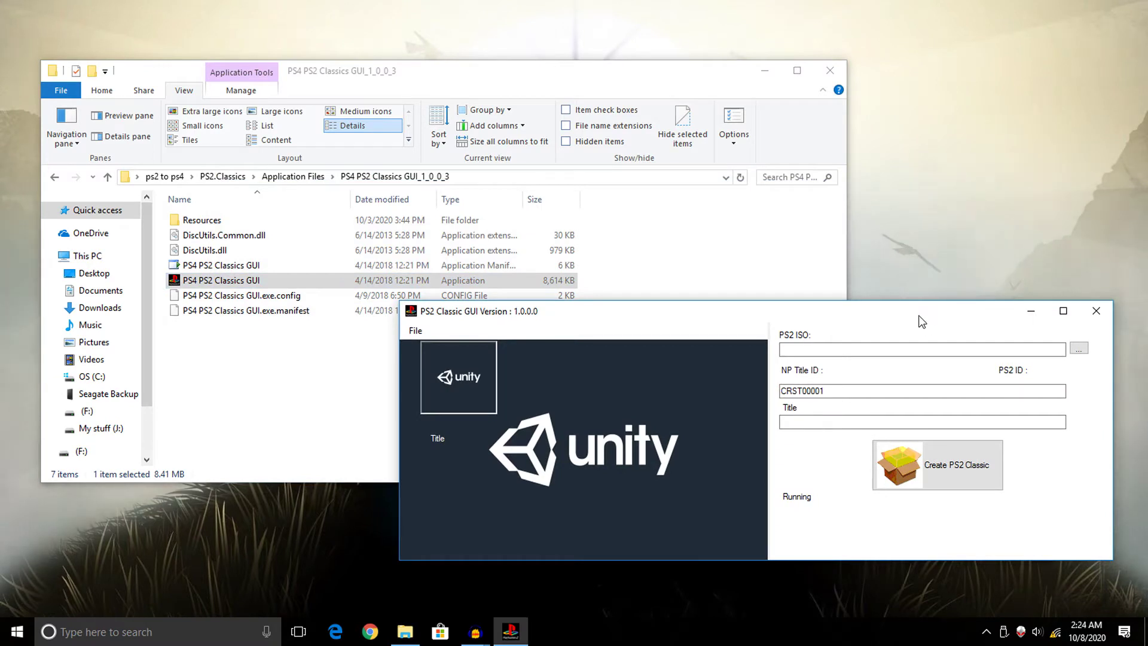
click(62, 178)
click(62, 178)
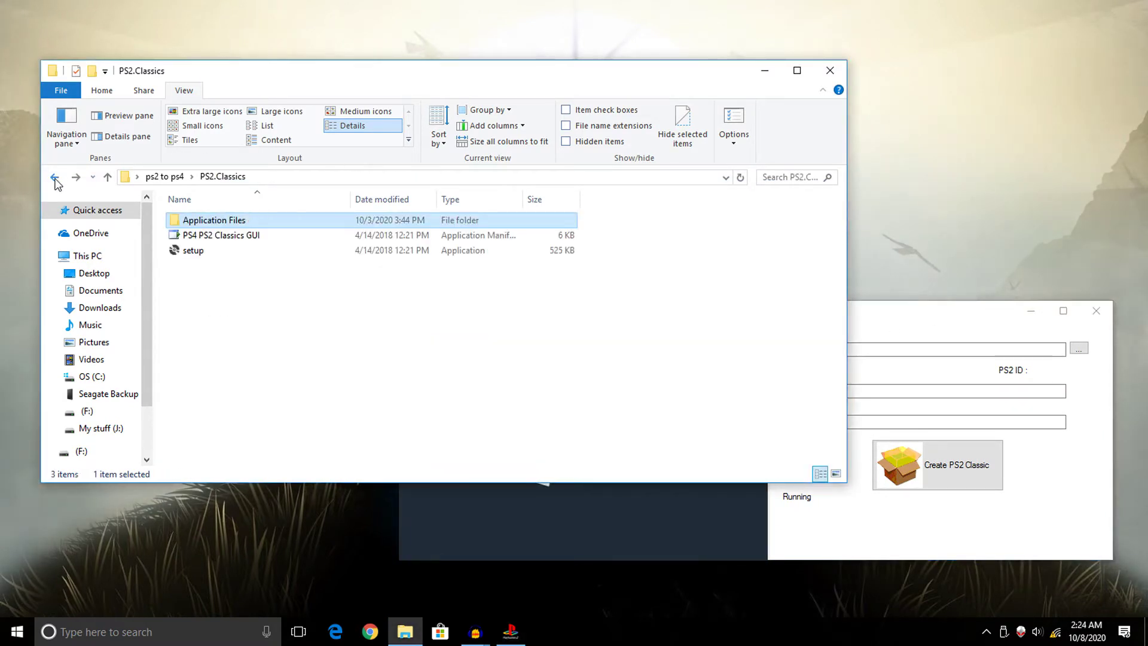
click(62, 178)
Load the Yu-Gi-Oh! GX - The Beginning of Destiny ISO so PS2 ID SLUS_21683 is detected
click(565, 536)
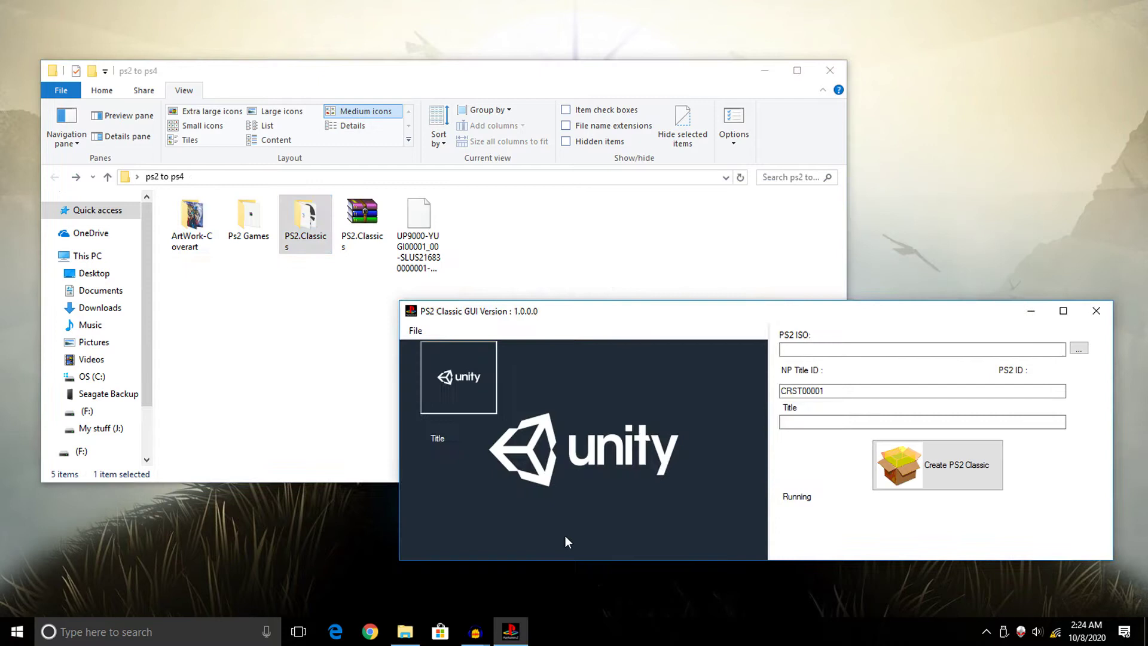
drag(853, 321, 821, 291)
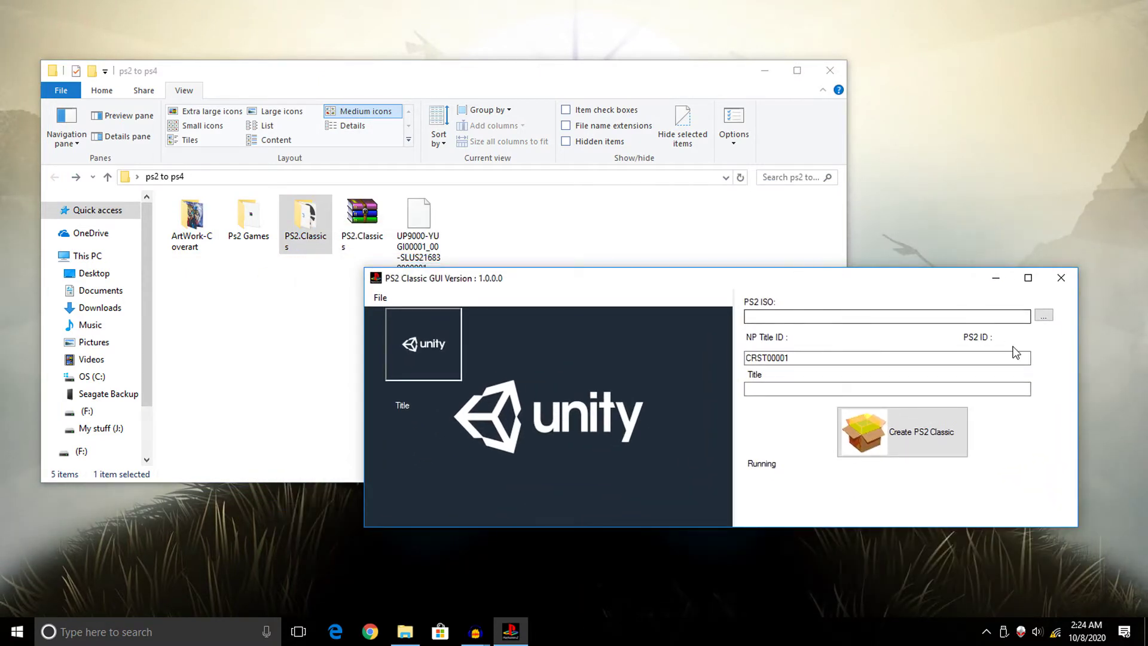
click(1042, 316)
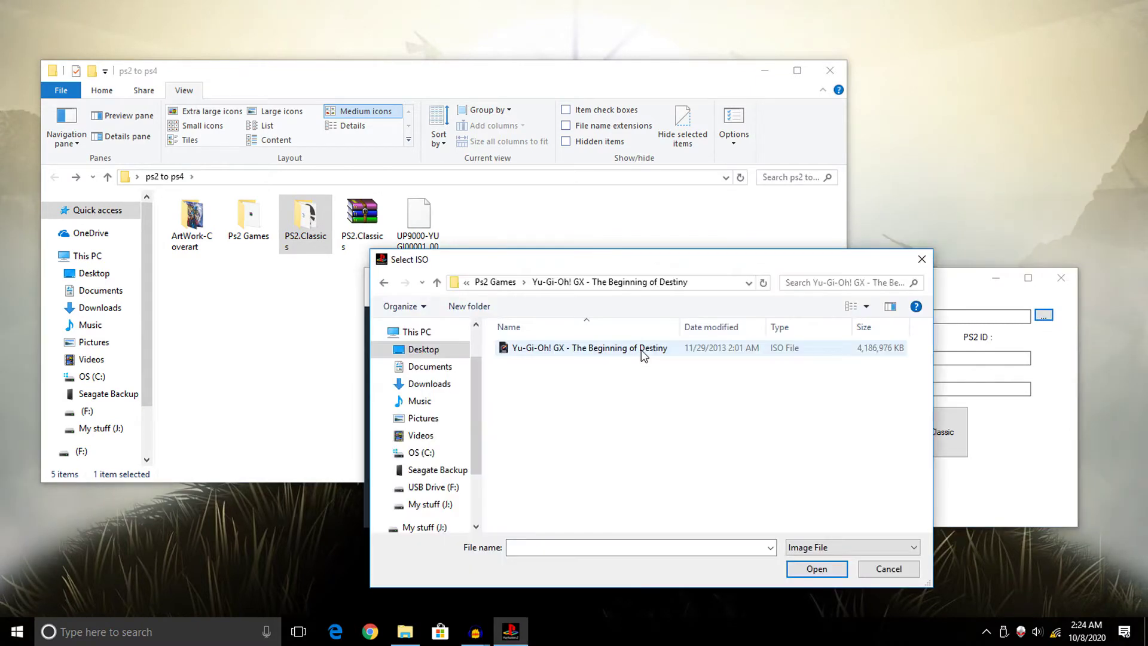
click(641, 350)
double_click(640, 350)
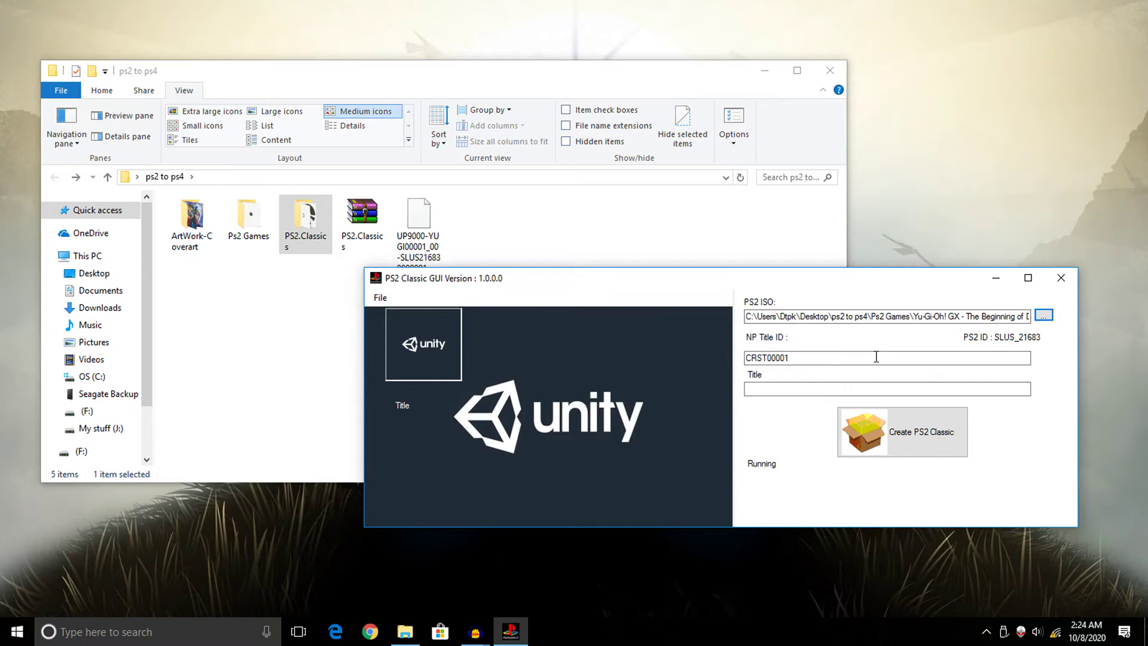
Replace the CRST prefix of the NP Title ID with YUGI, giving YUGI00001
click(849, 352)
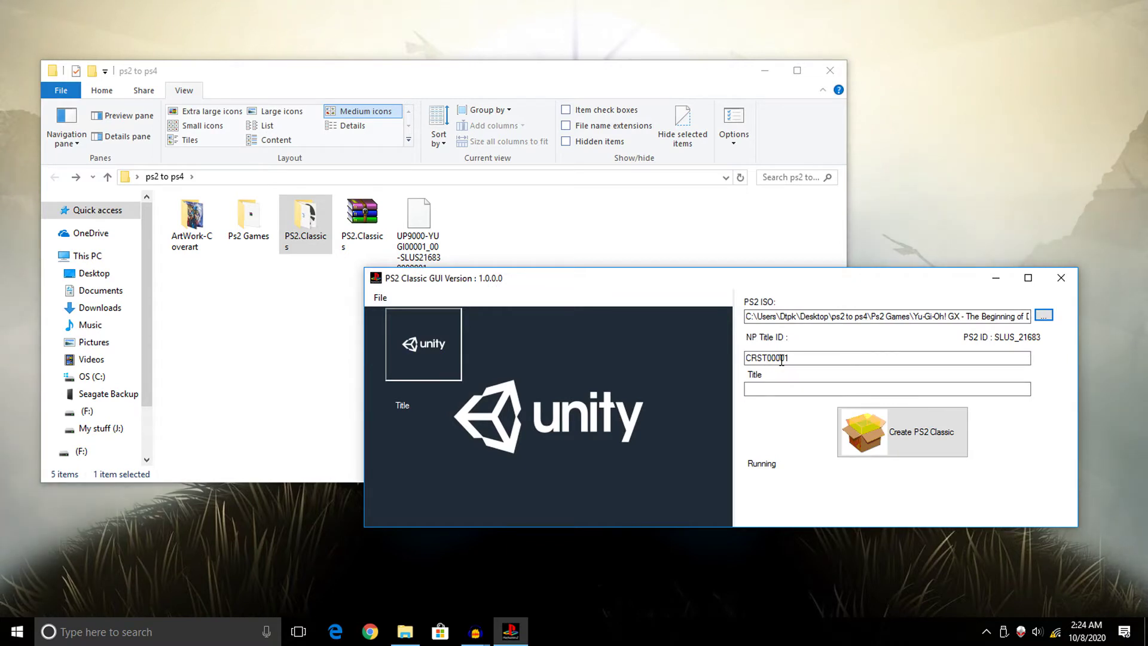
drag(812, 359, 680, 357)
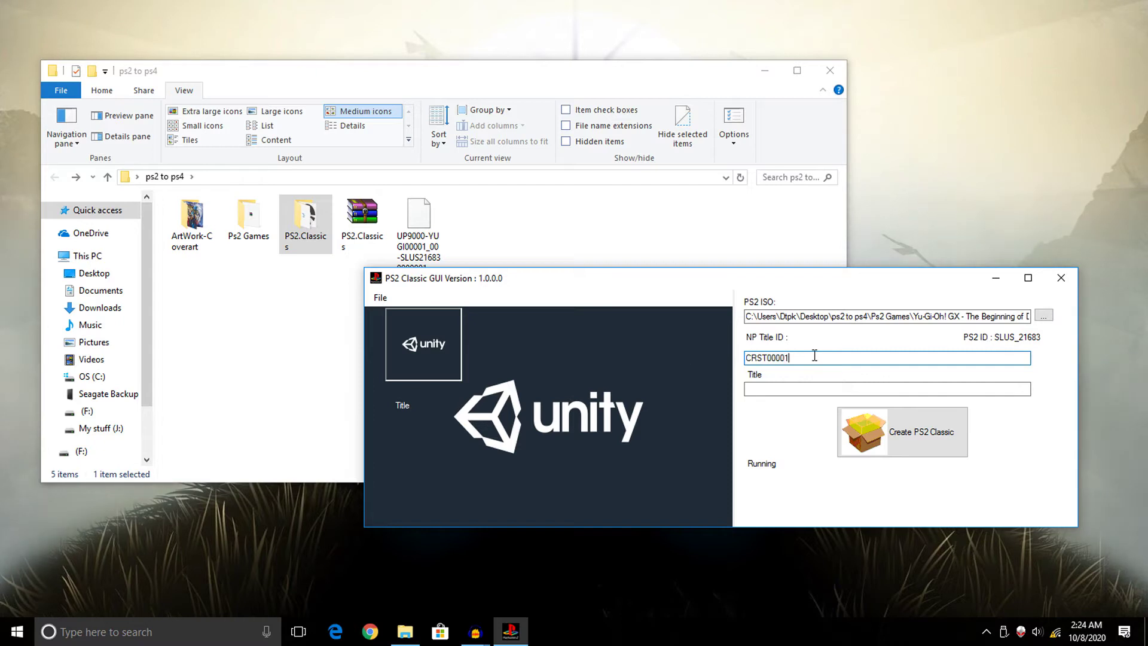
drag(768, 358, 717, 360)
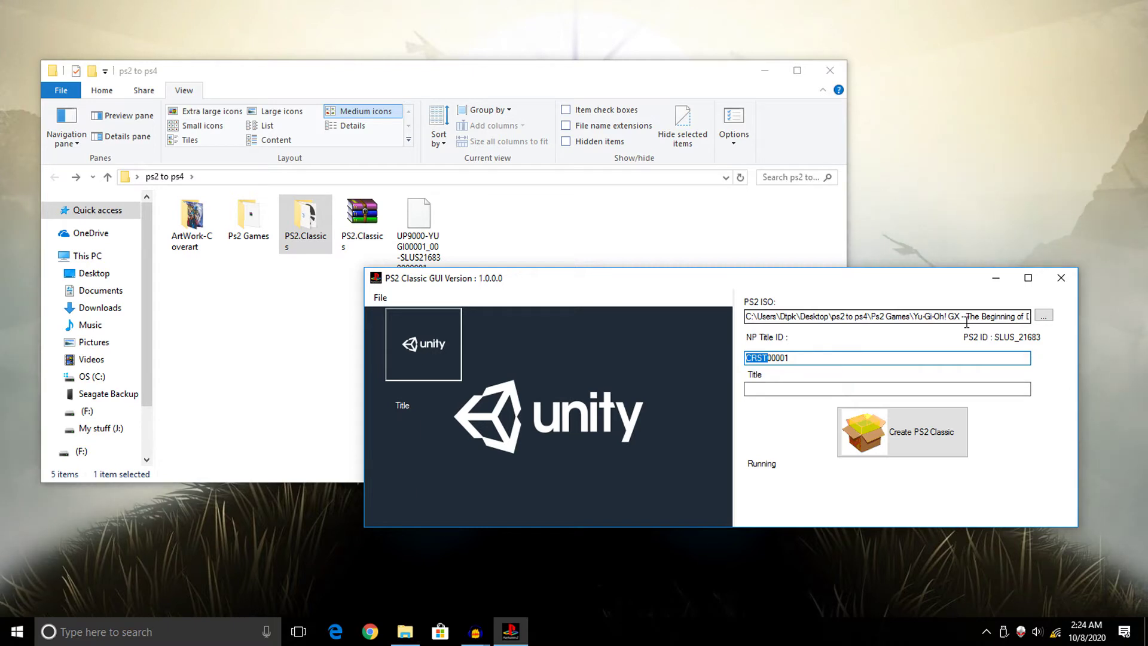
text(Y)
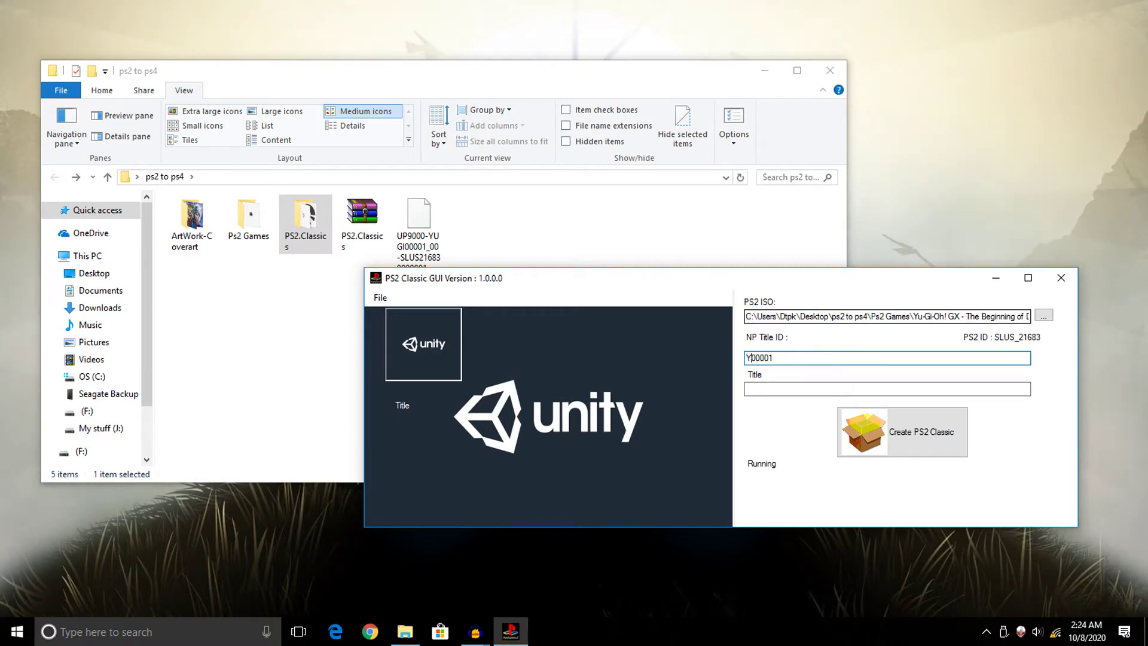
text(UGI)
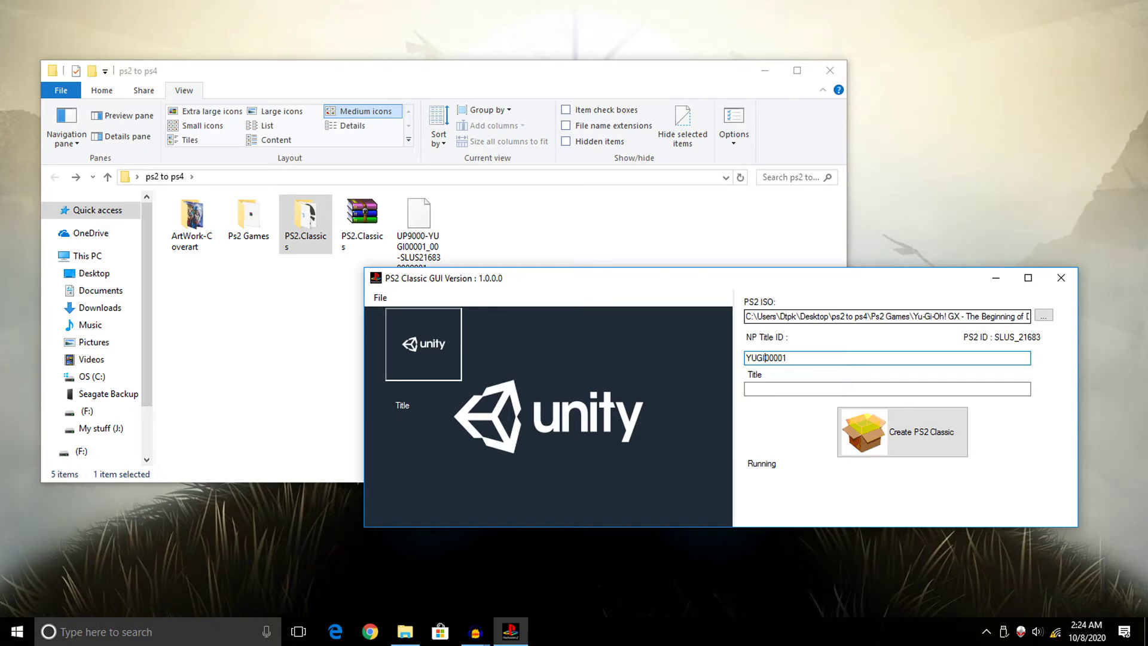
click(795, 359)
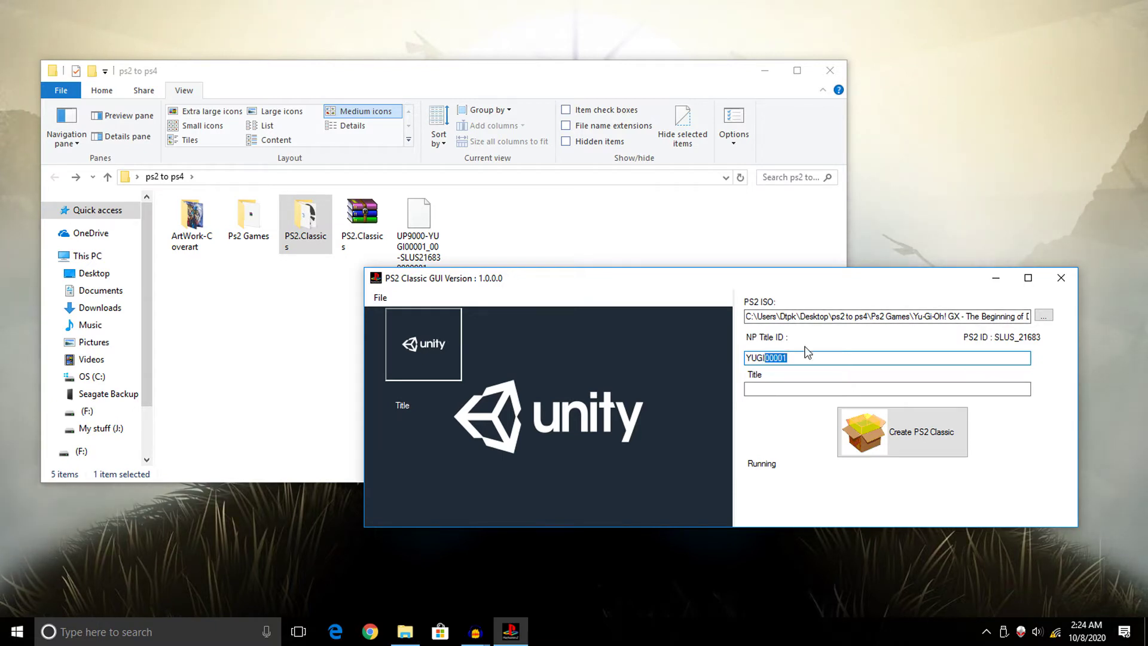
drag(782, 357, 759, 357)
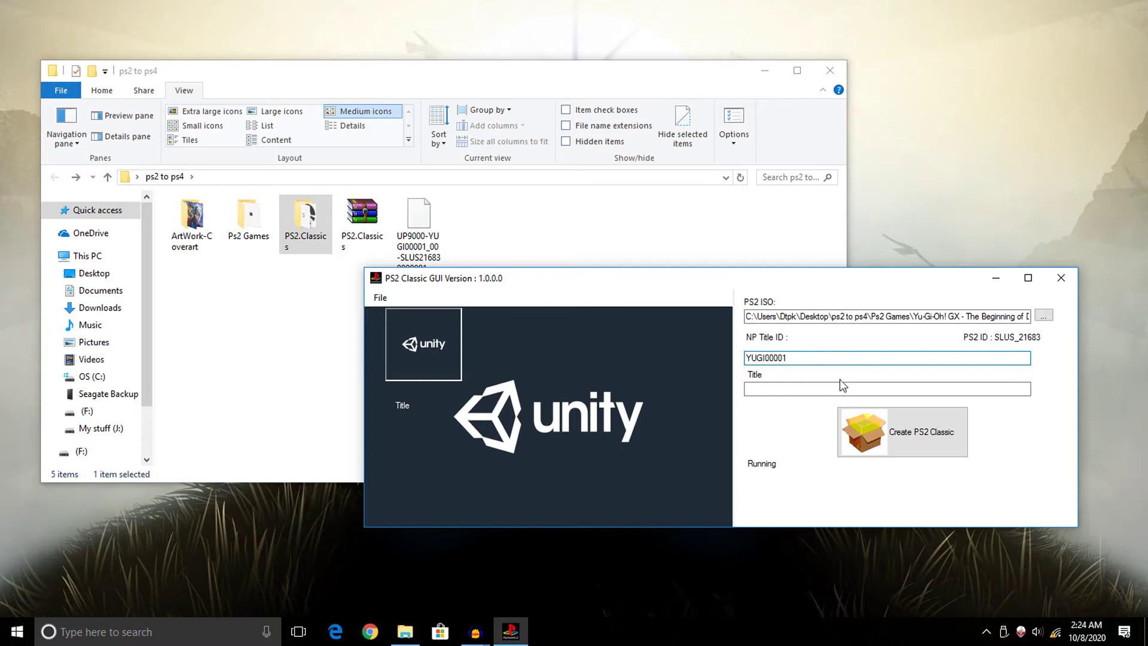
Enter 'YuGiOh Gx Ps2' in the Title field
click(806, 391)
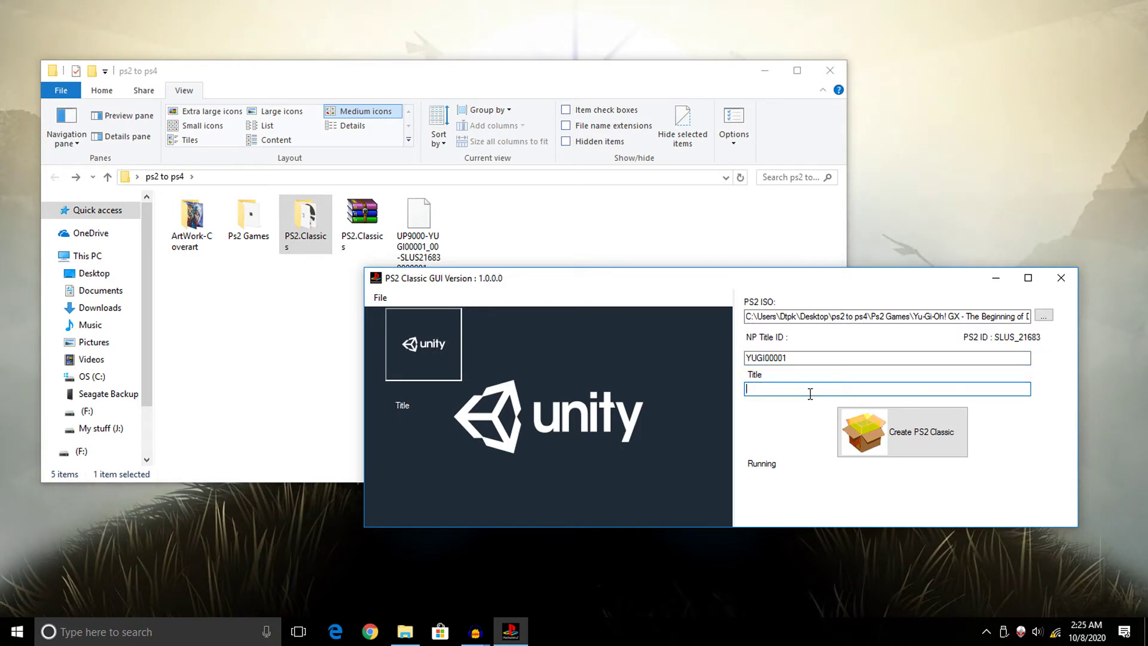
text(YuGi)
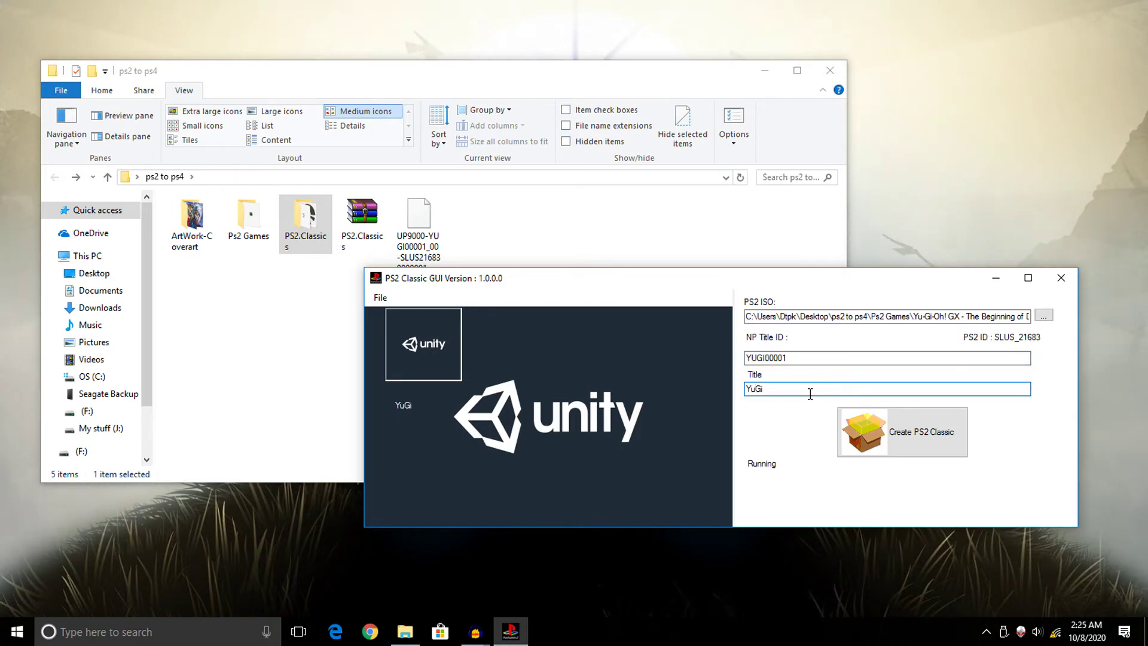
text(Oh)
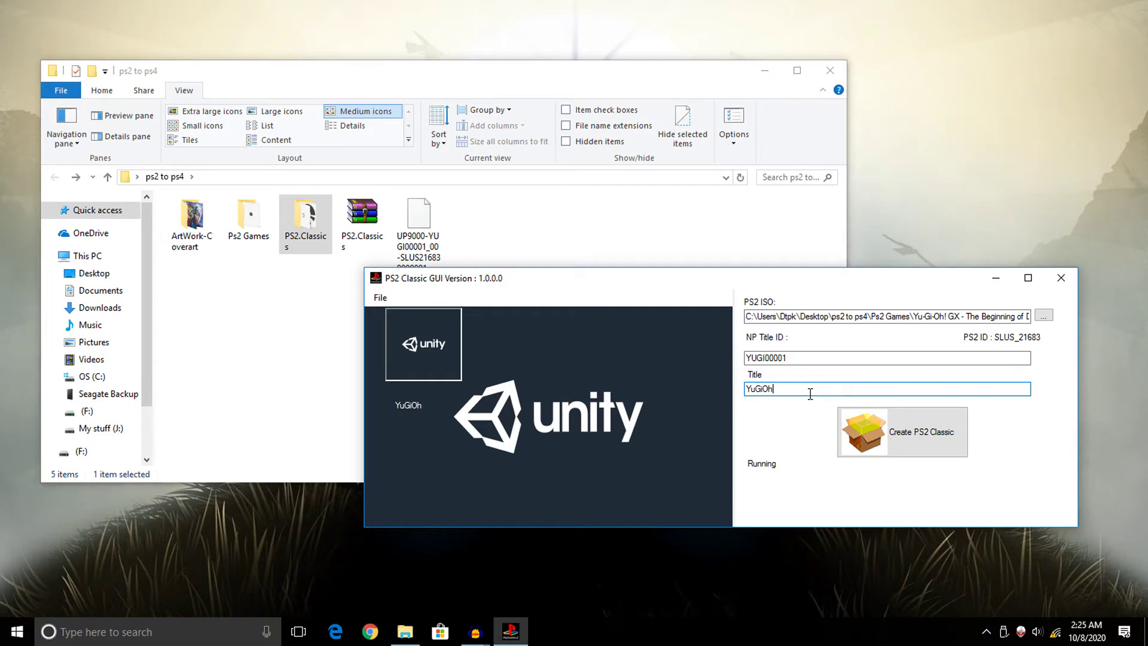
text( G)
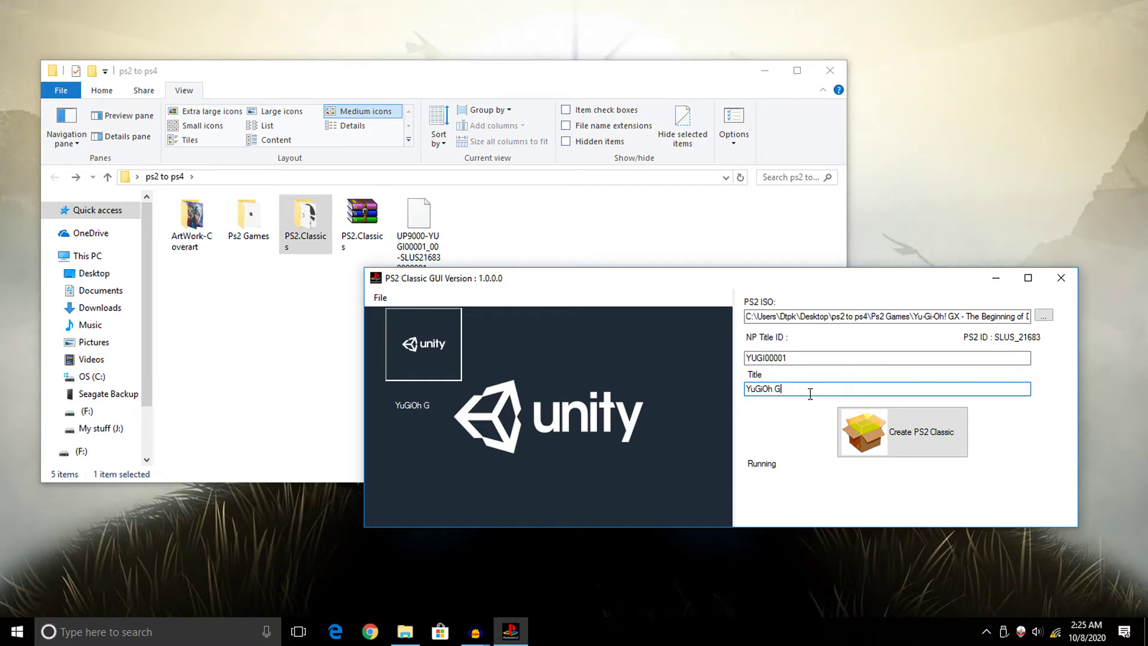
text(x Ps2)
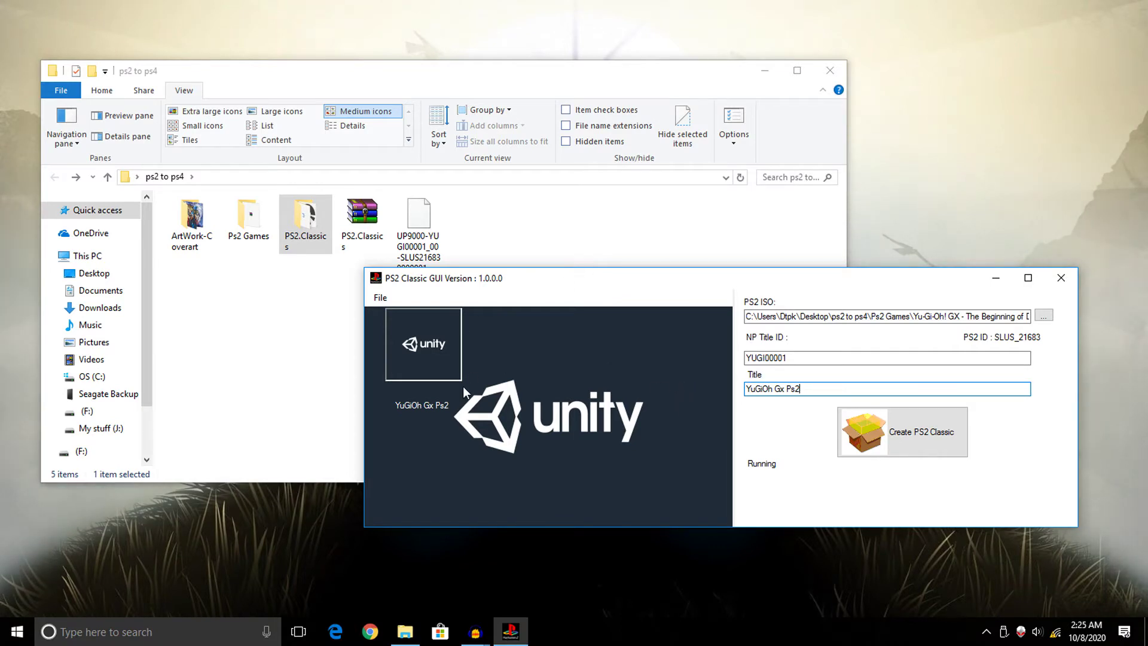
Start changing the background and check the maxresdefault image's dimensions in its properties
right_click(490, 391)
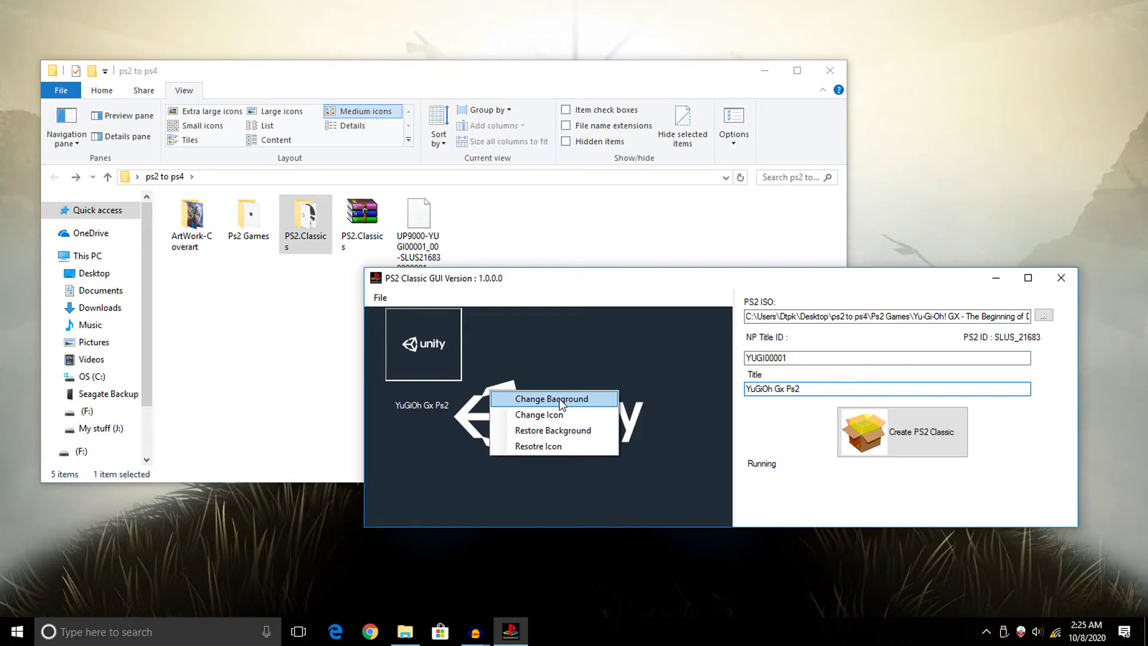
click(596, 401)
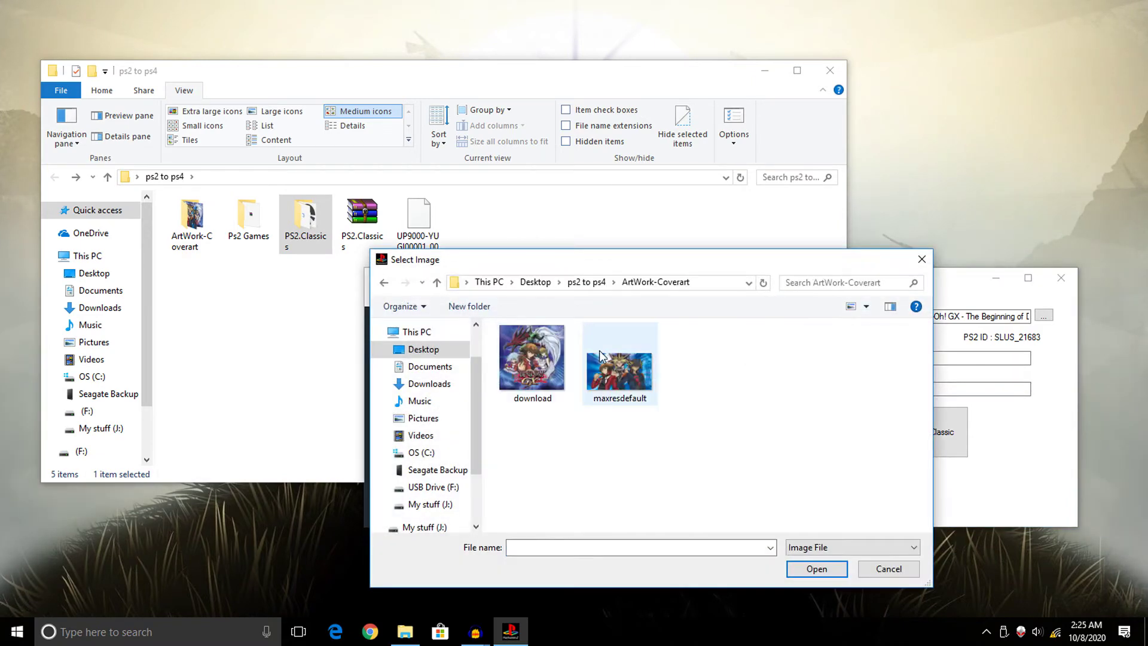
drag(639, 257, 303, 200)
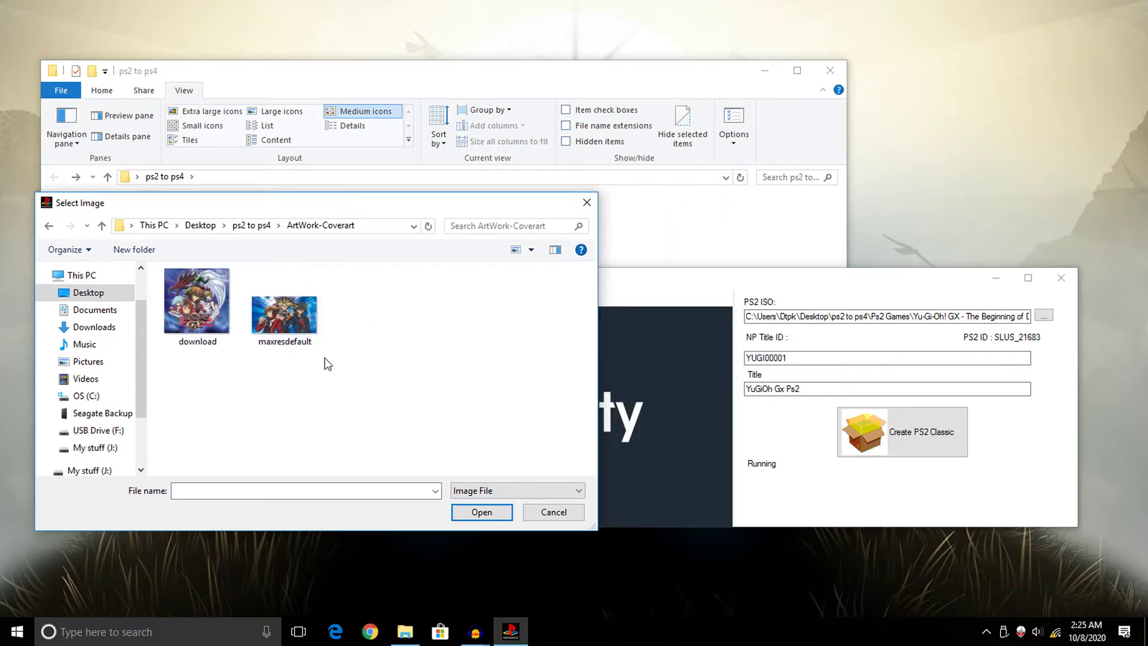
click(287, 317)
right_click(296, 325)
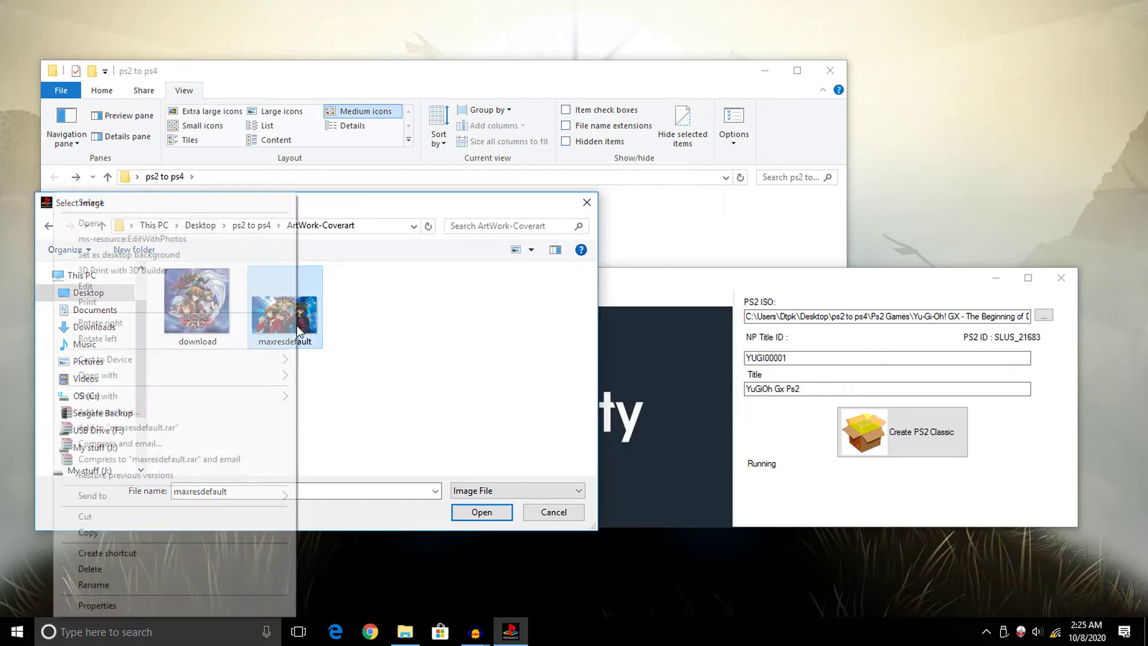
click(217, 605)
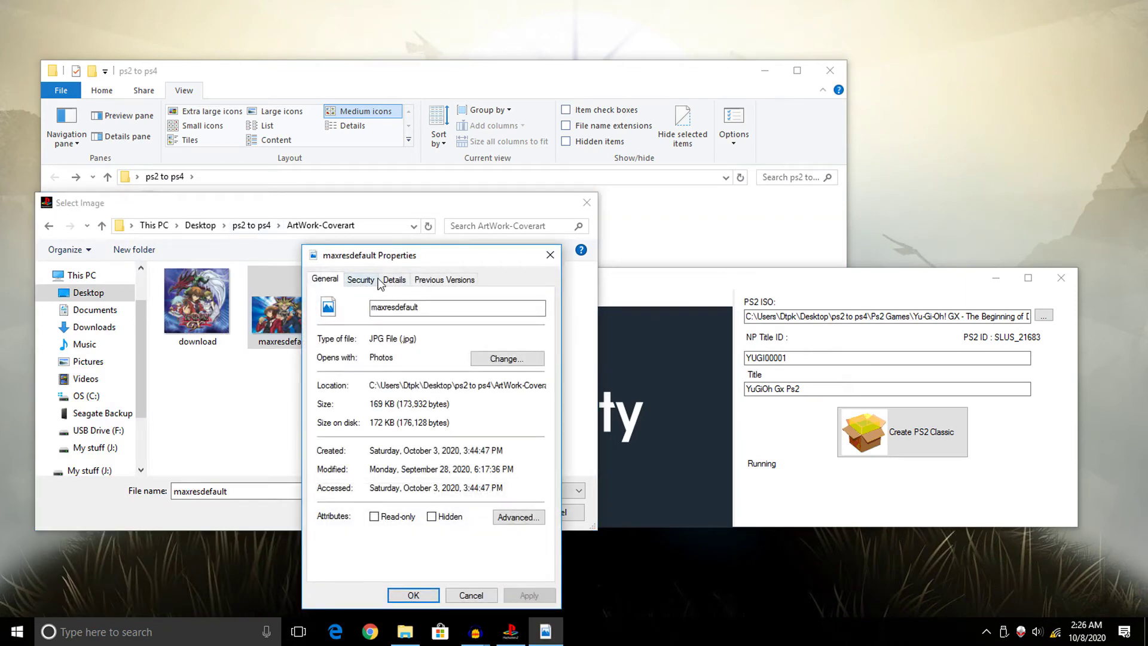
click(394, 280)
scroll(411, 423, down, 2)
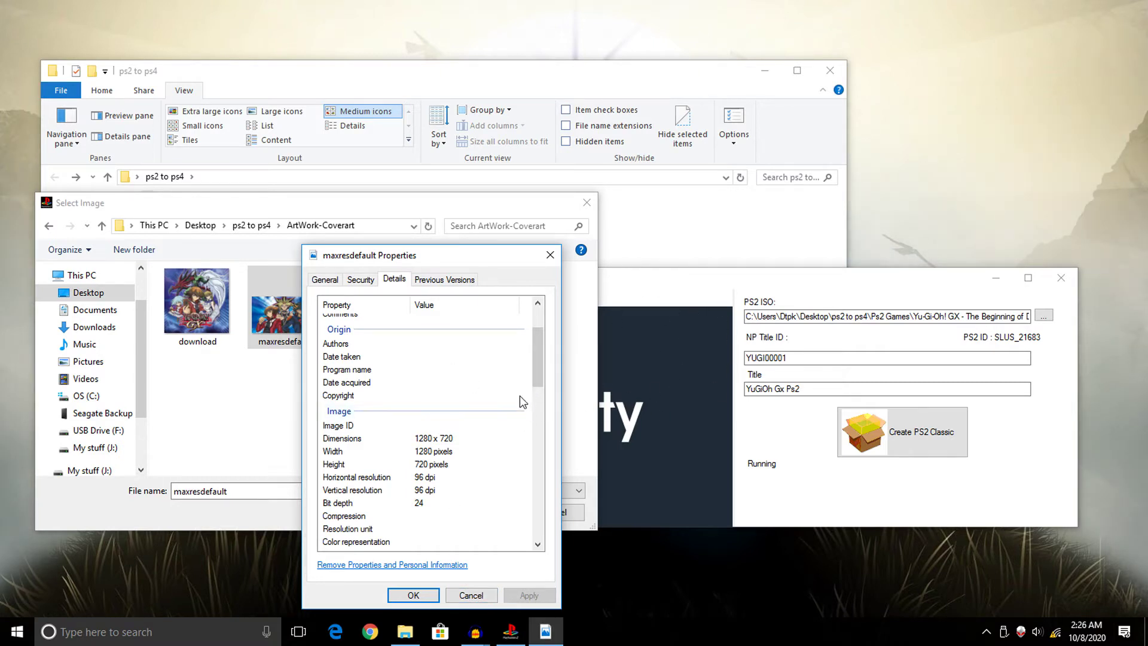
click(464, 595)
Check the download image's dimensions, then set maxresdefault as the background
click(200, 297)
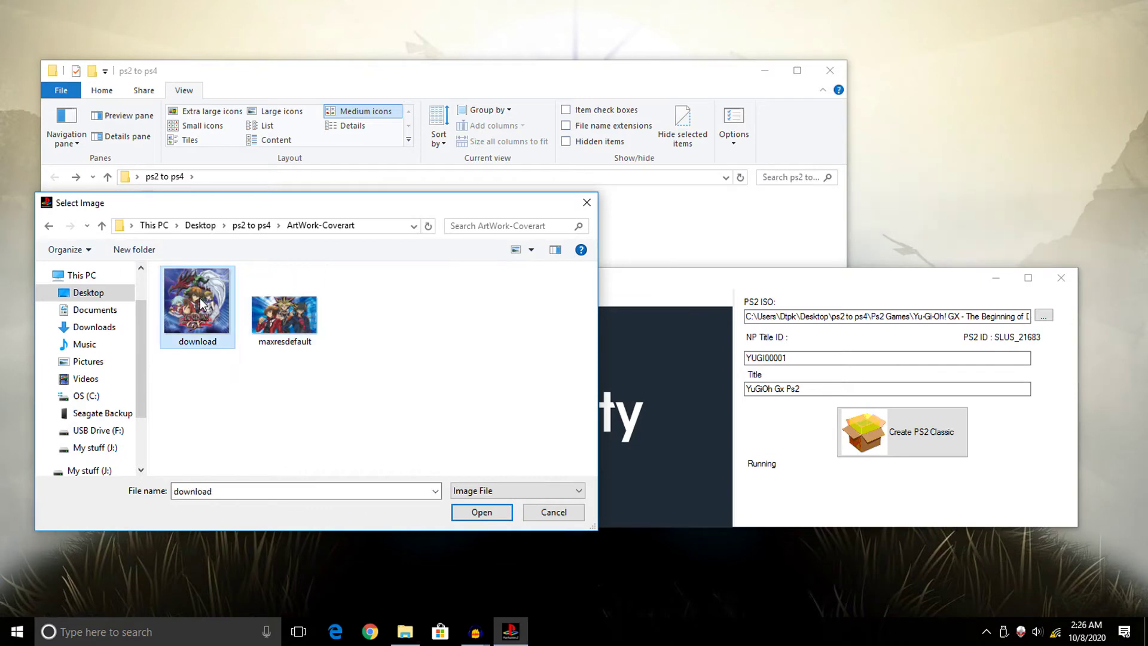
right_click(200, 298)
click(197, 603)
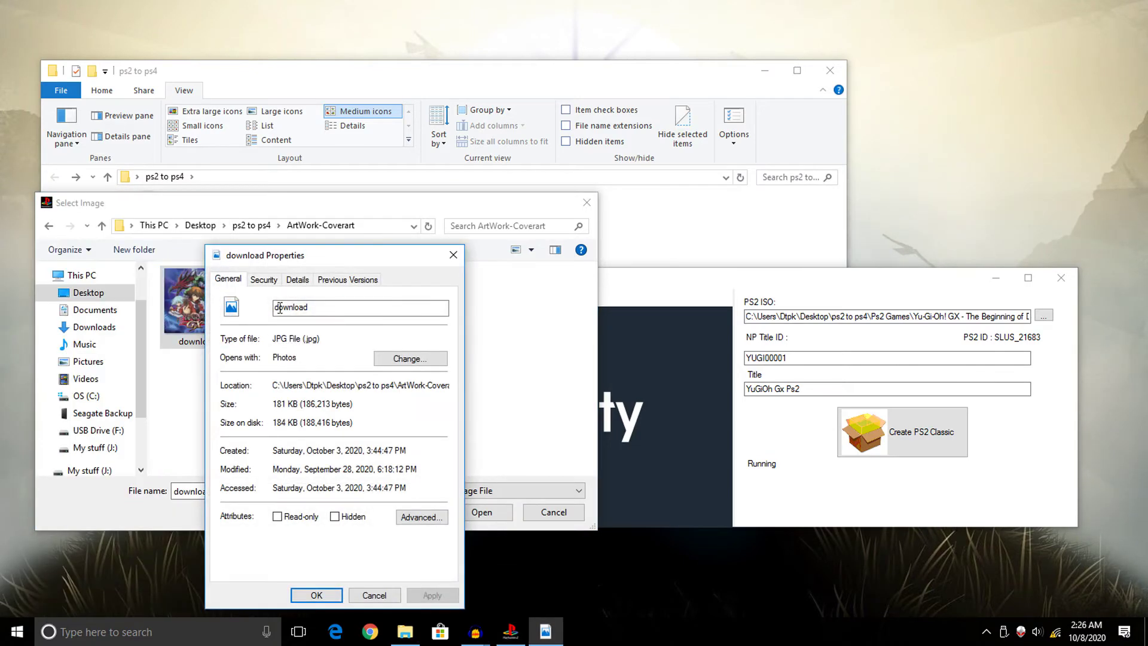
click(299, 281)
scroll(379, 412, down, 2)
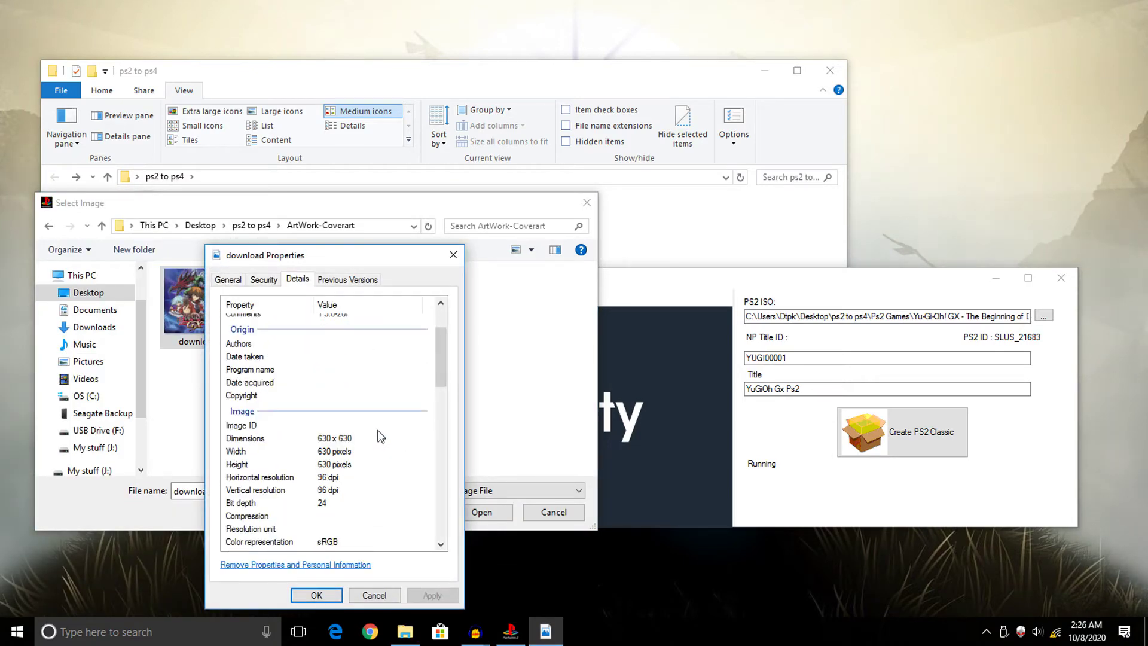
click(453, 255)
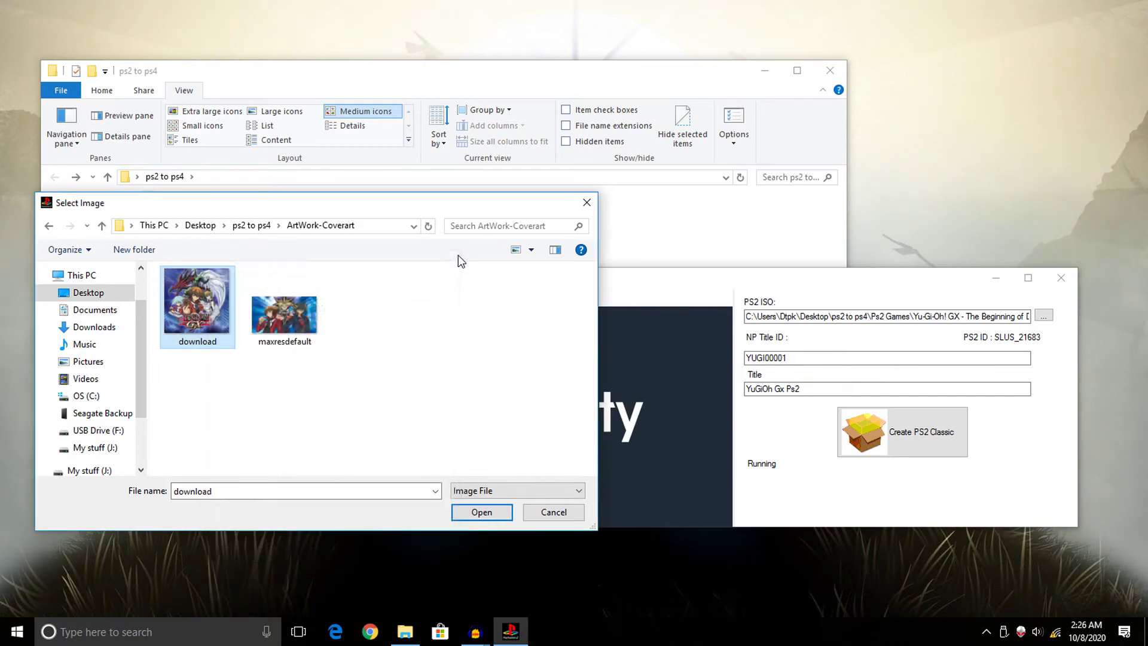
click(284, 314)
click(481, 512)
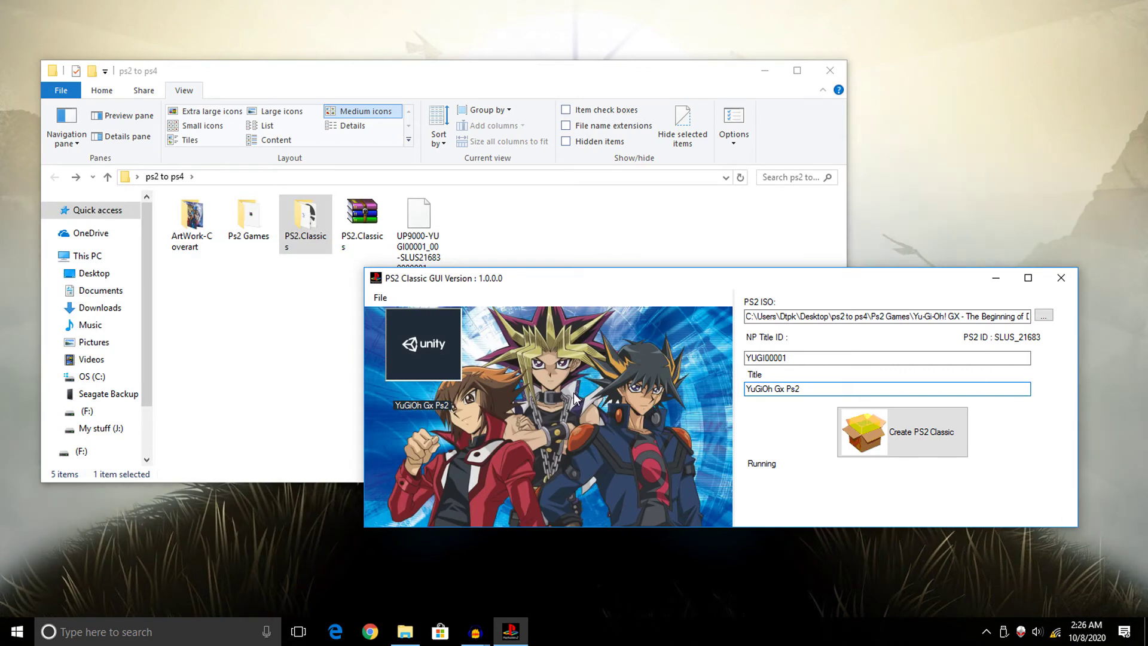
Set the square download cover art as the icon
right_click(485, 354)
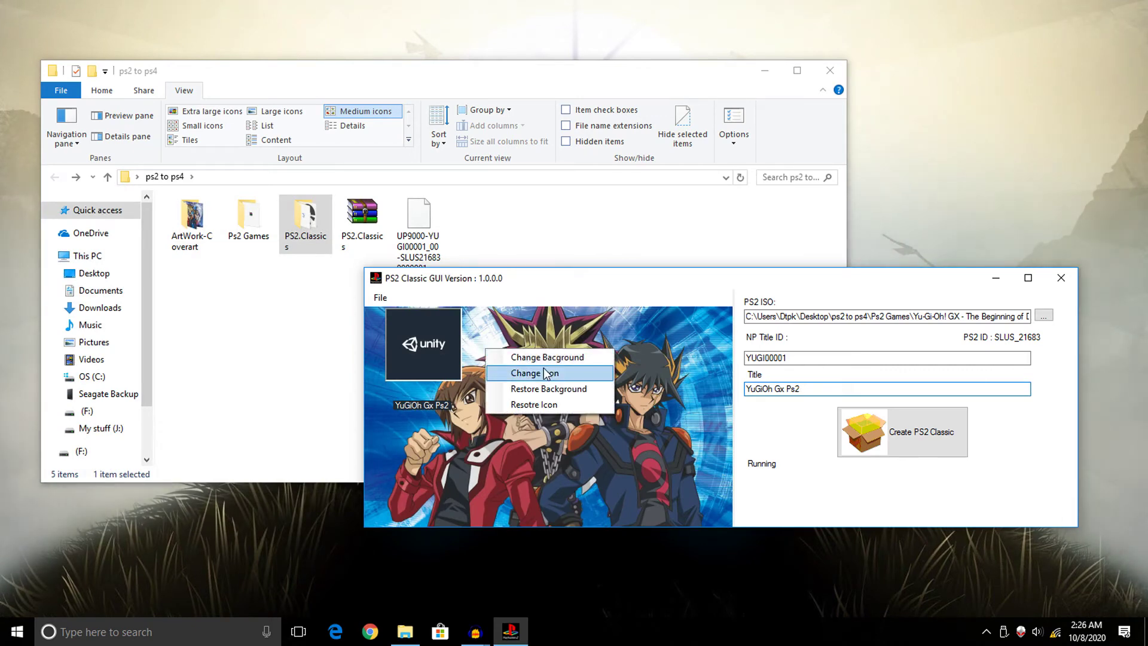
click(544, 374)
double_click(221, 317)
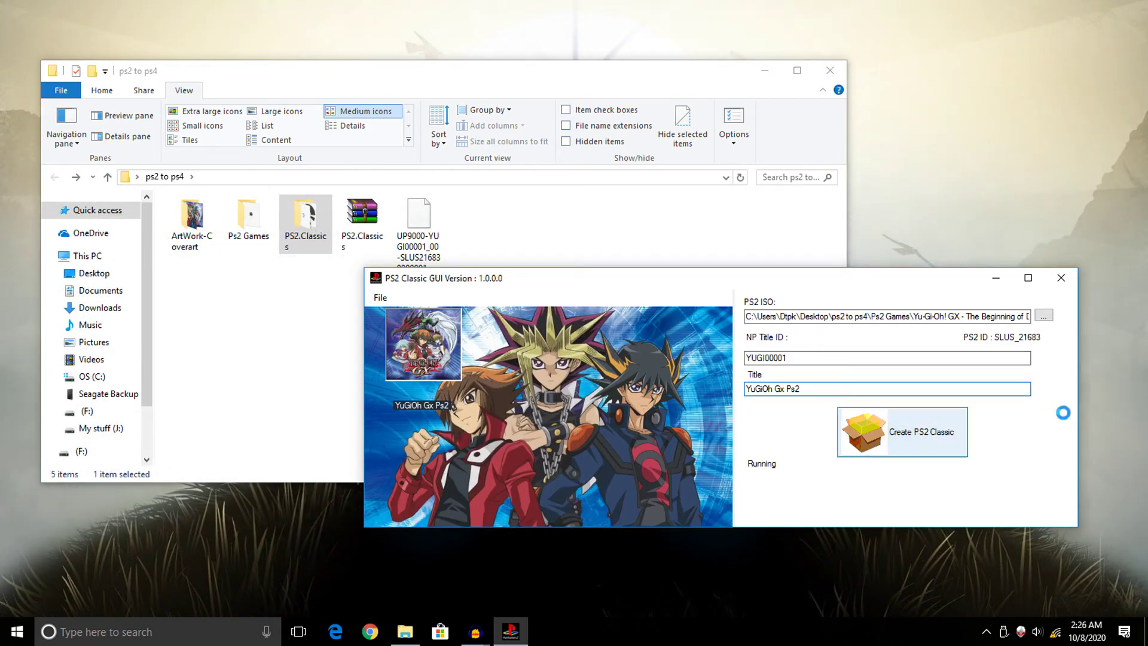
Create the PS2 Classic package with the Desktop as the output folder
click(924, 432)
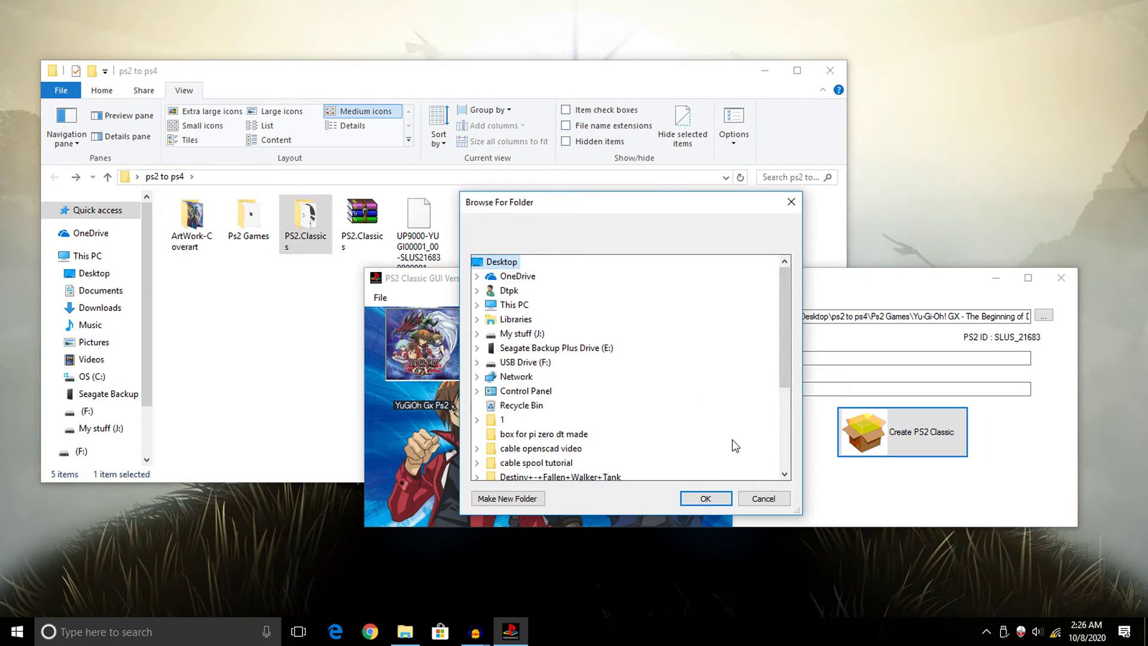
click(726, 504)
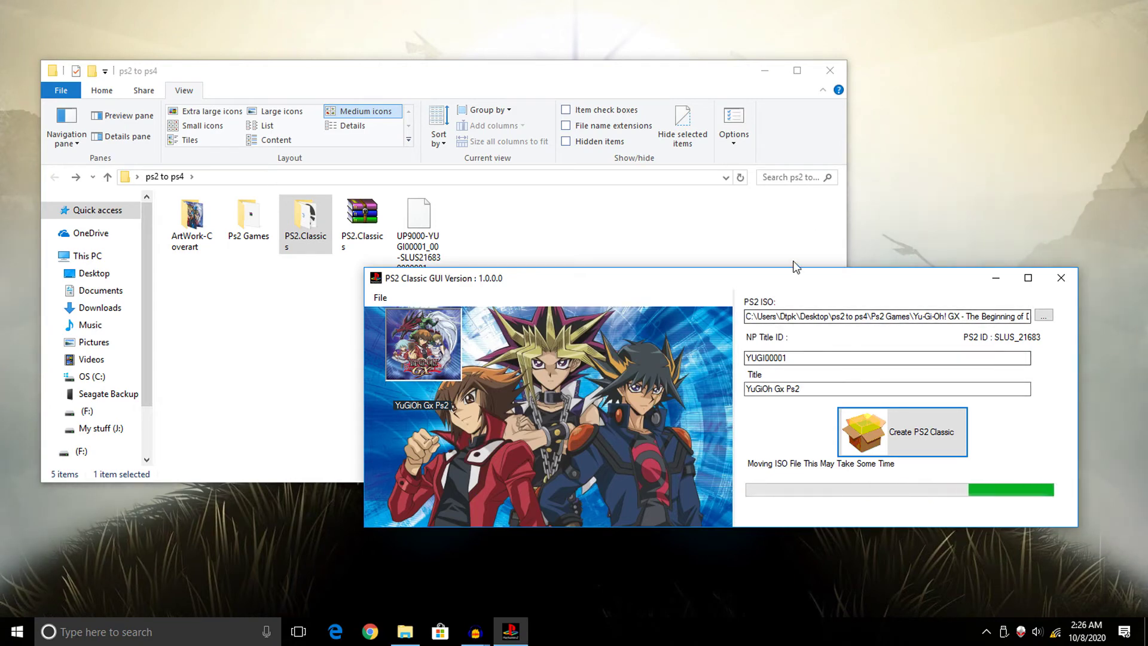
Move the converter window around while the ISO transfers, until 'Creating PS4 PKG' appears
drag(813, 277, 609, 191)
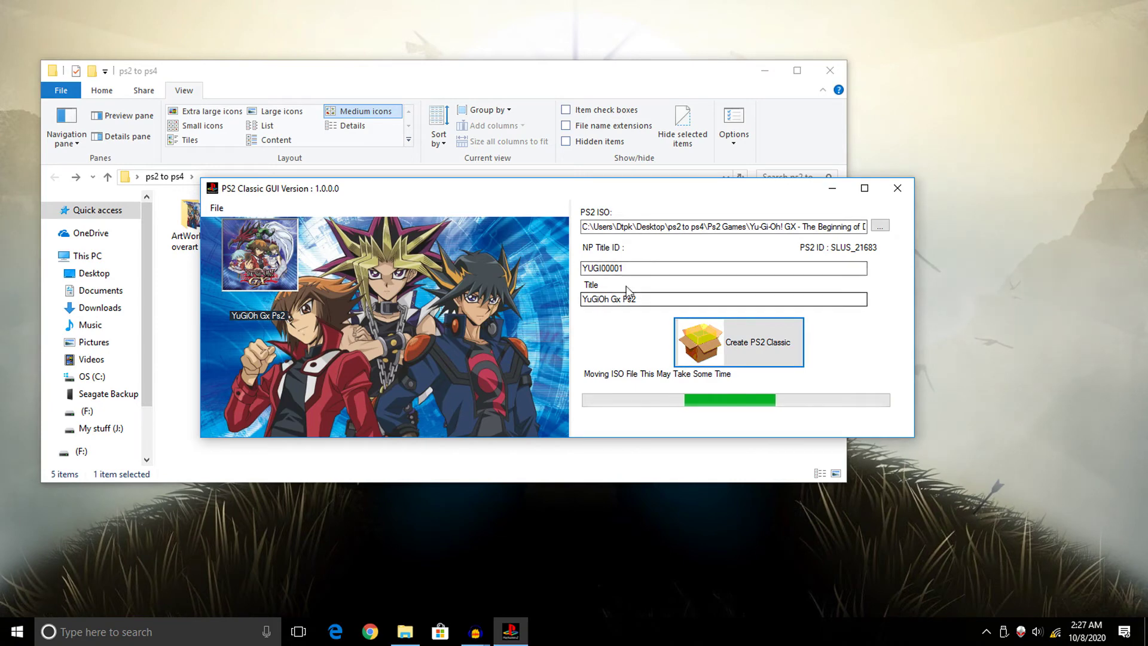
drag(609, 193, 888, 352)
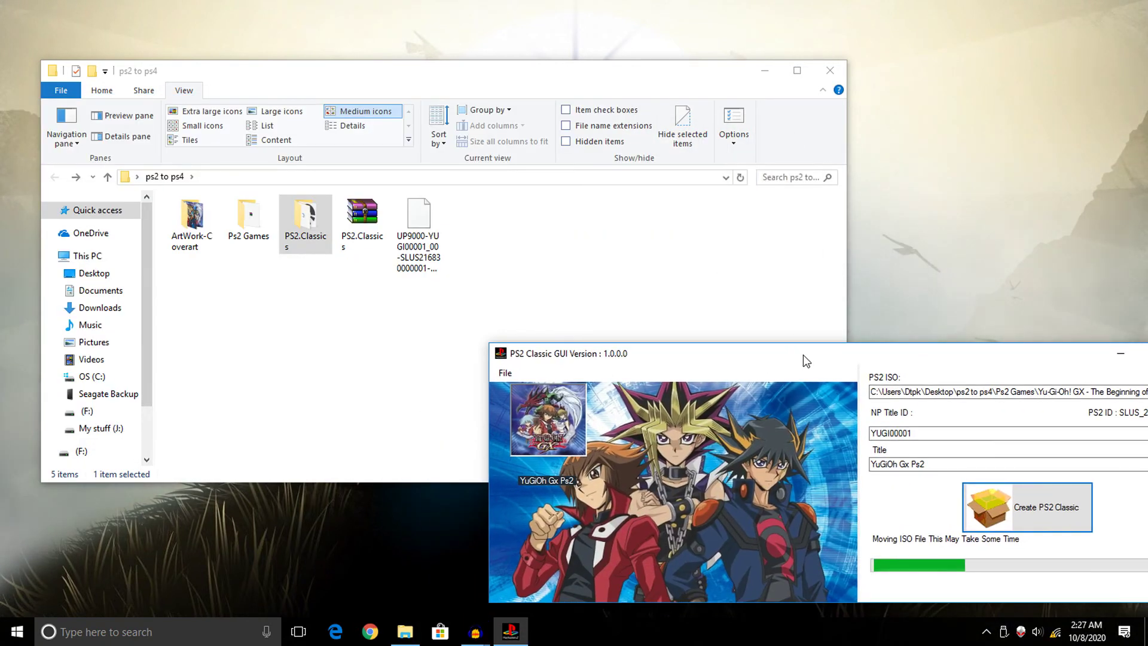
drag(802, 354, 632, 196)
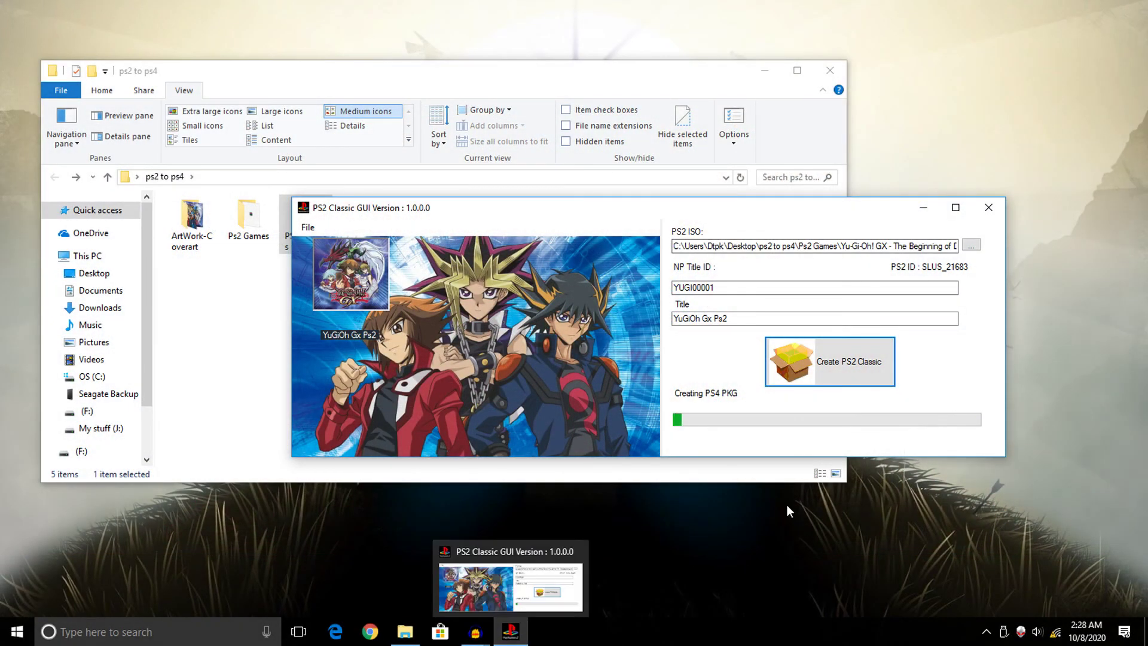
Reveal the UP9000-YUGI00001_00-SLUS21683 package in the 'ps2 to ps4' folder
drag(752, 205, 868, 334)
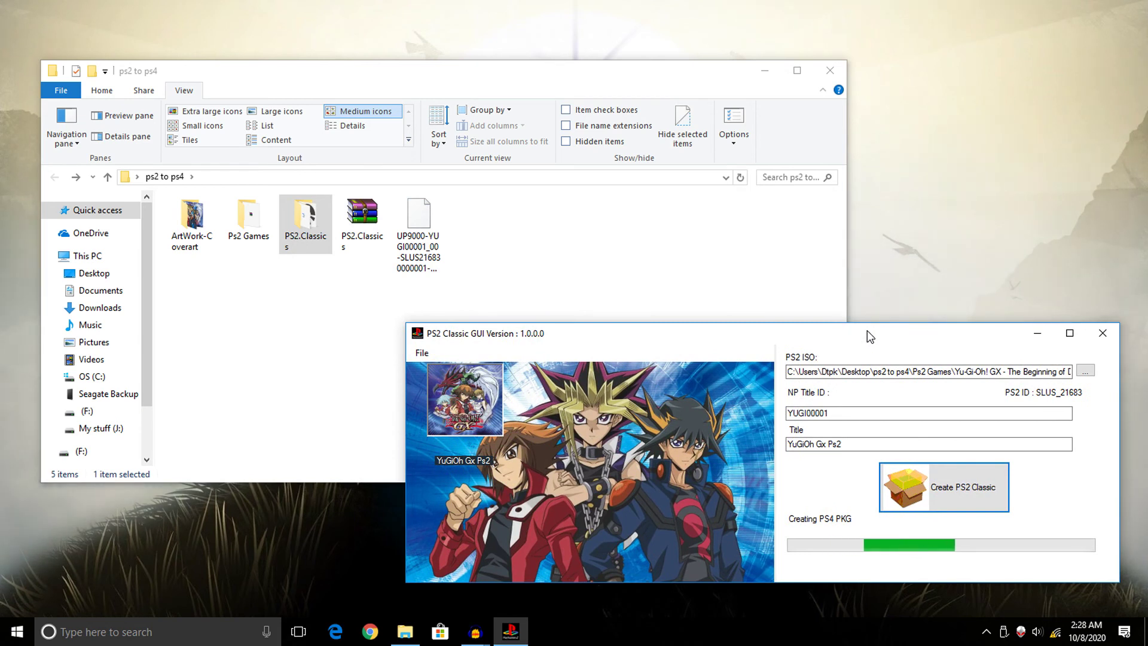